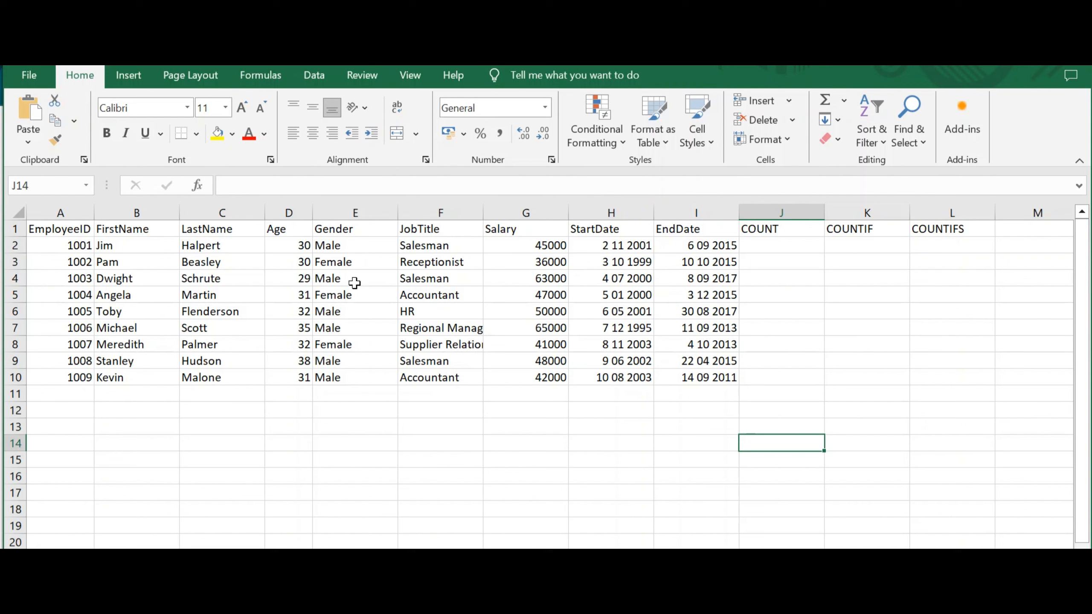
In J2, enter a COUNT formula over the Age values D2:D10.
left_click(782, 248)
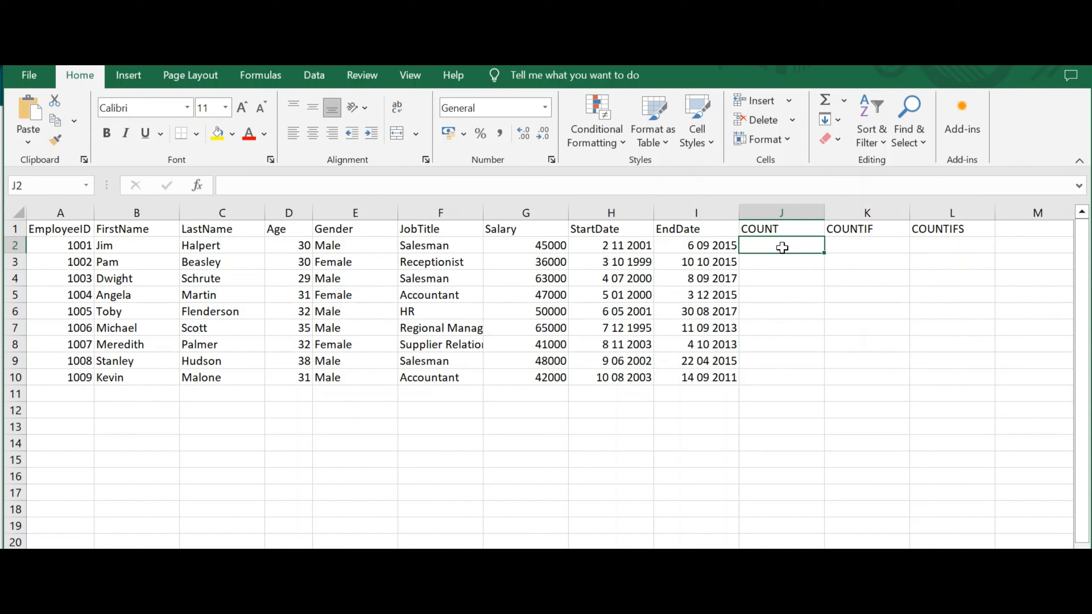
type("=")
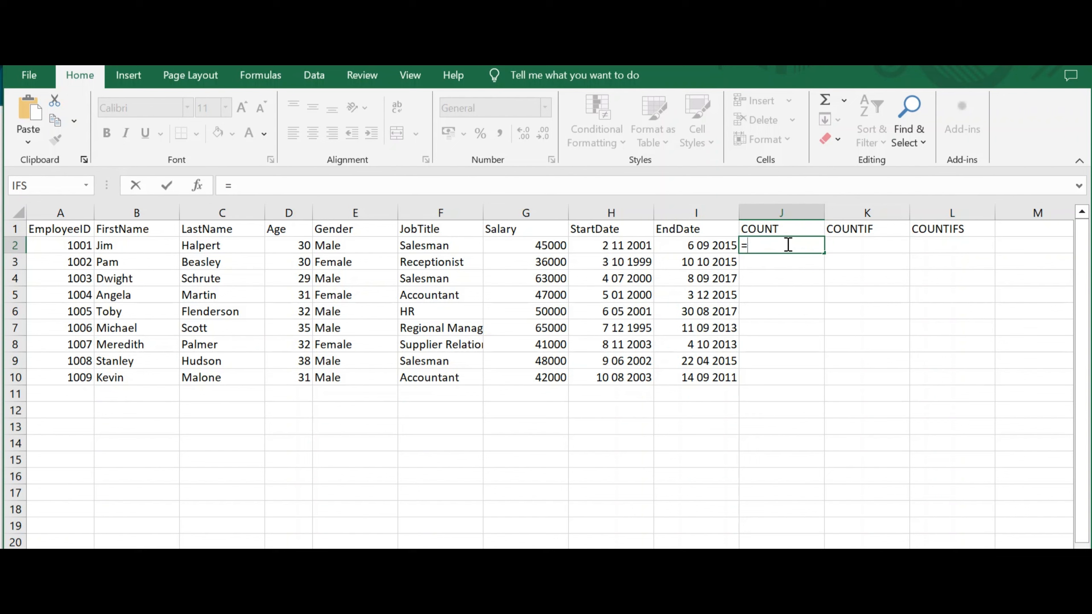
type("count")
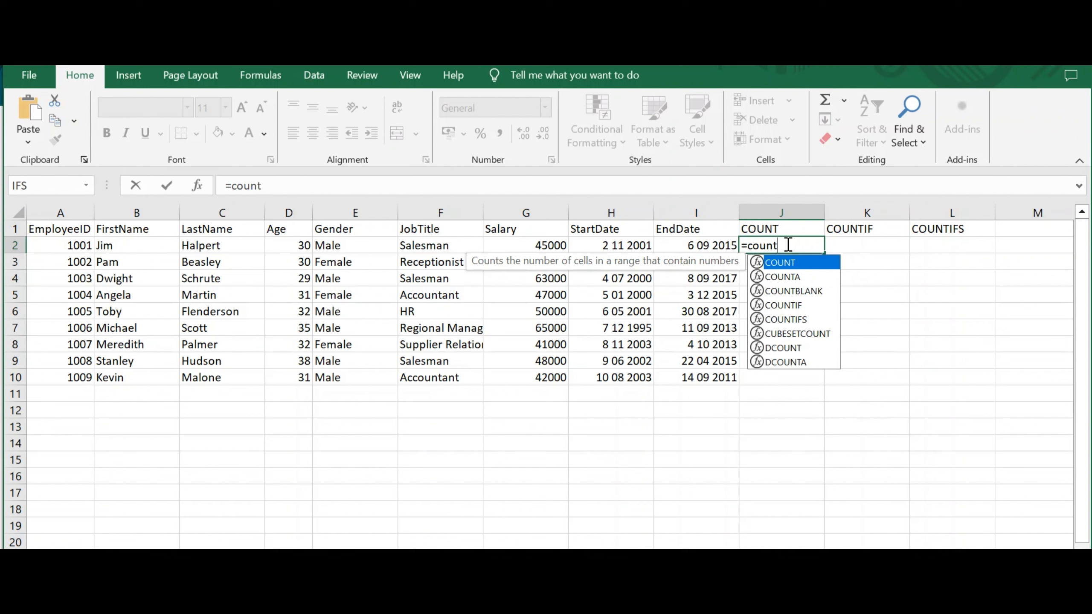
key("Tab")
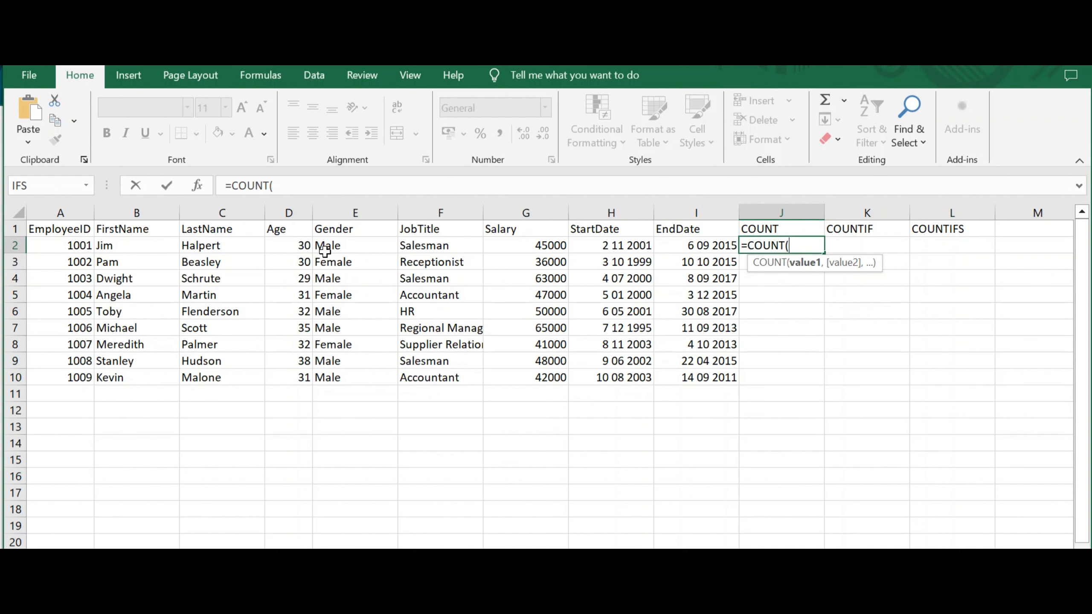
left_click_drag(299, 244, 306, 374)
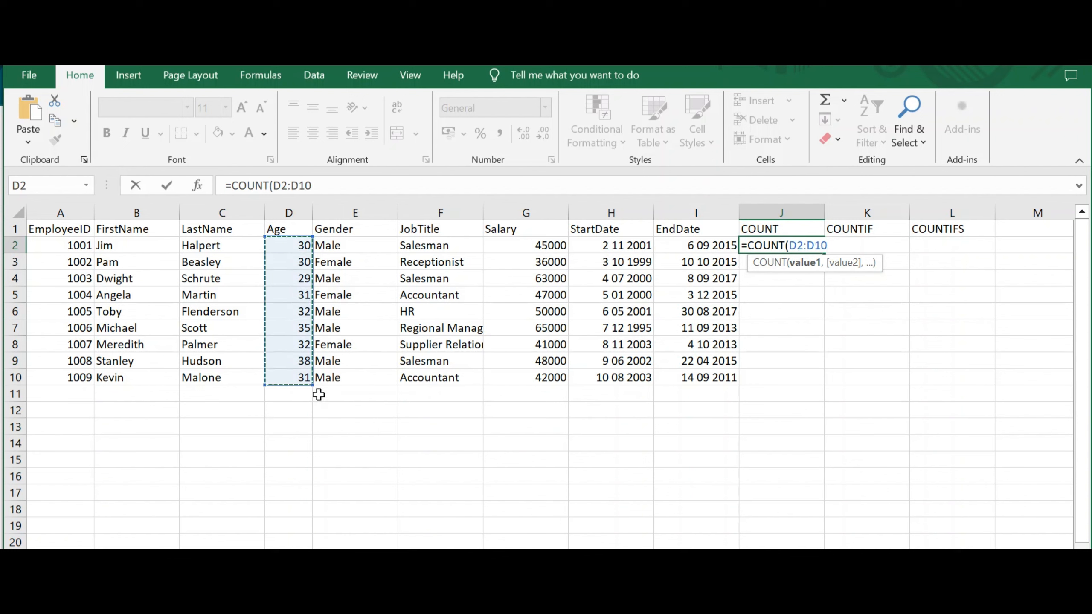
key("Return")
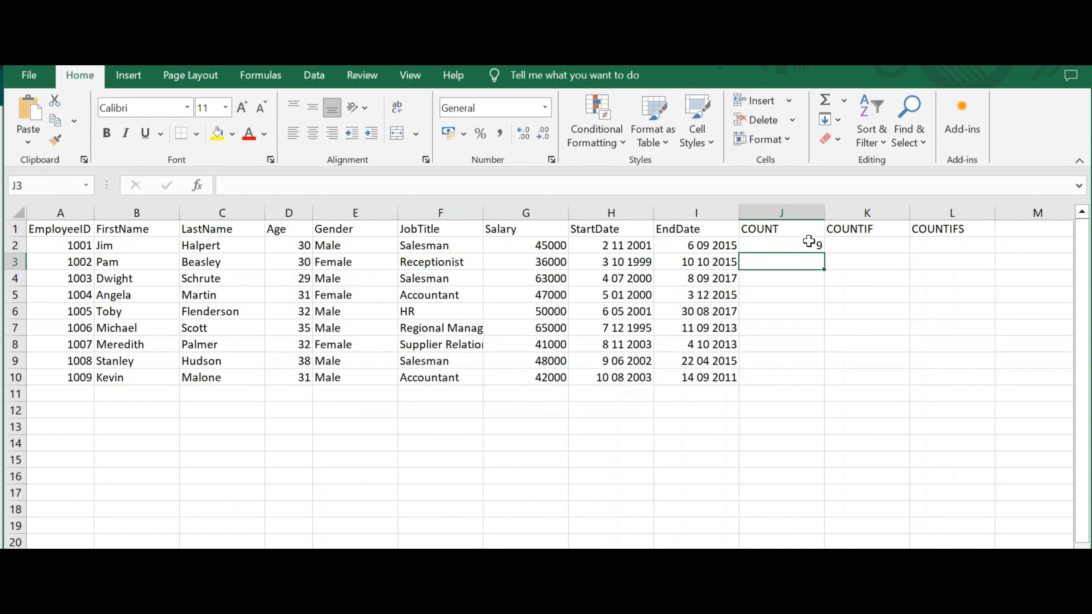
In J3, enter a COUNT formula over the JobTitle values F2:F10.
left_click(806, 244)
left_click(805, 266)
type("=")
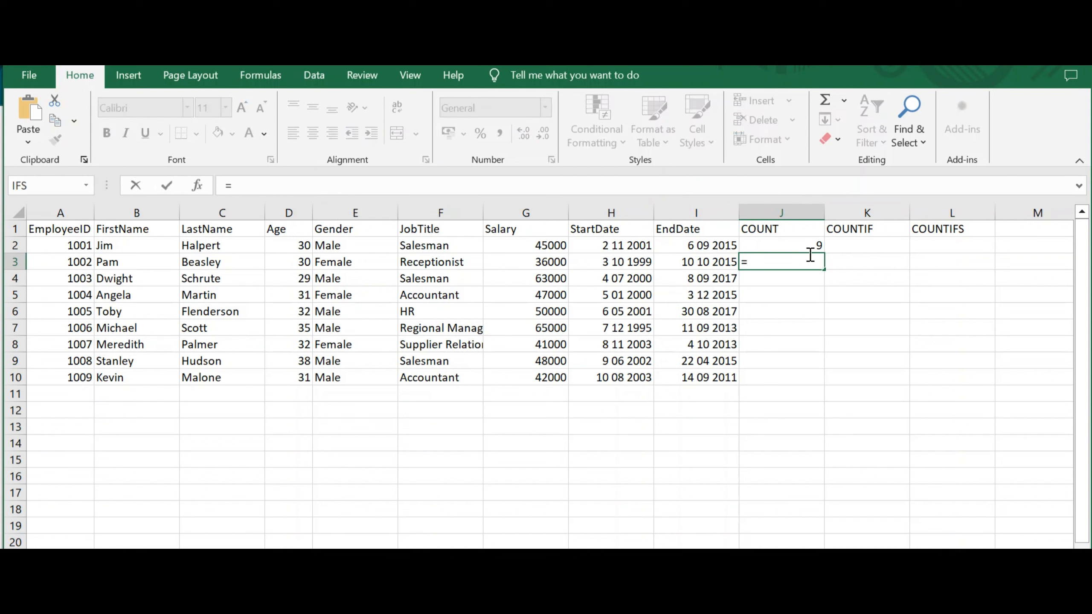
type("count")
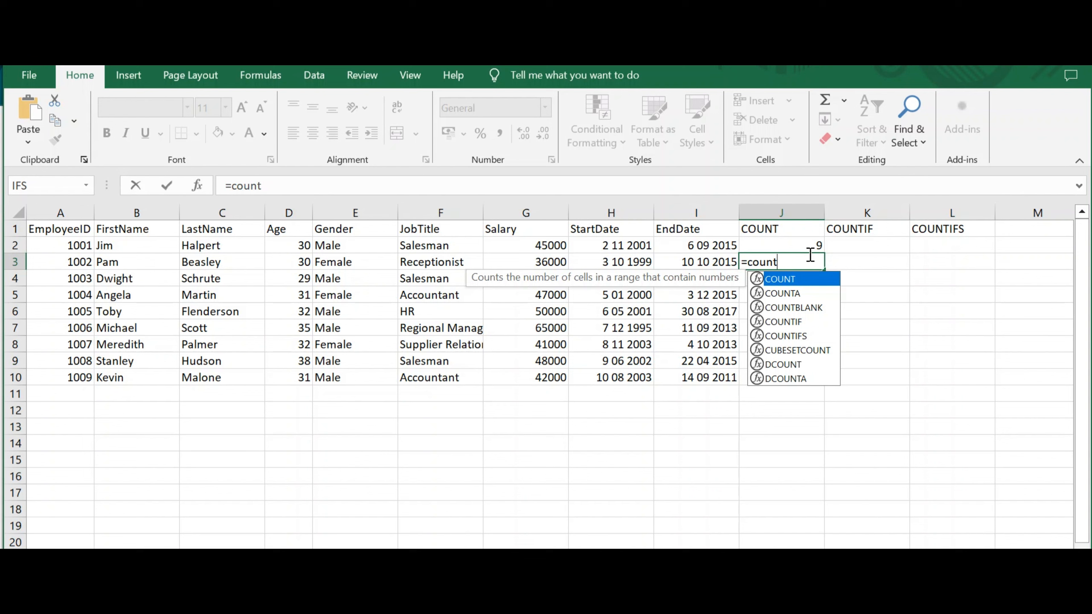
key("Tab")
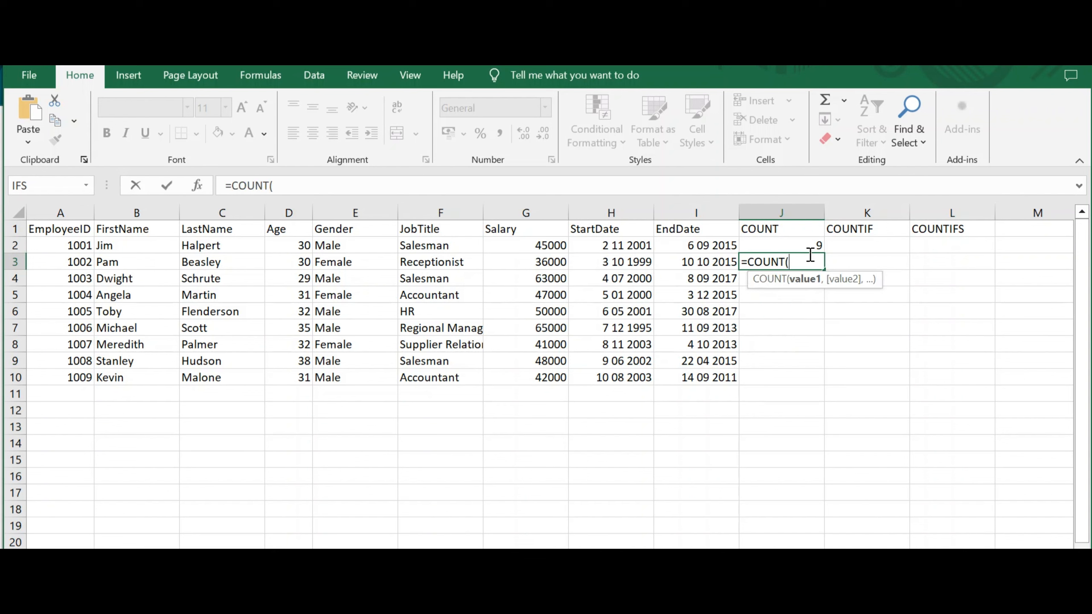
left_click_drag(435, 244, 439, 377)
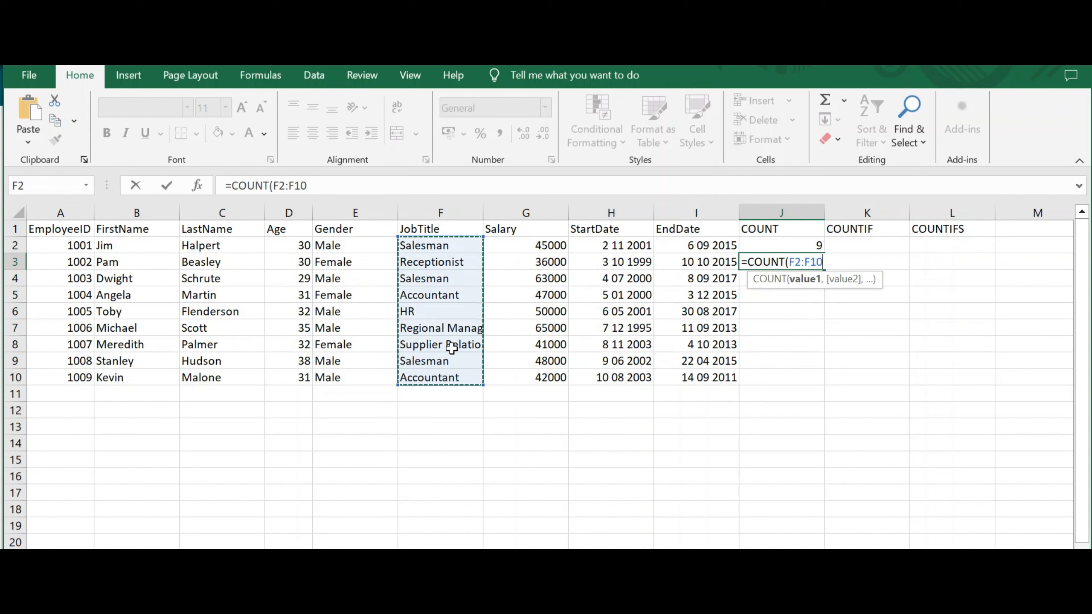
key("Return")
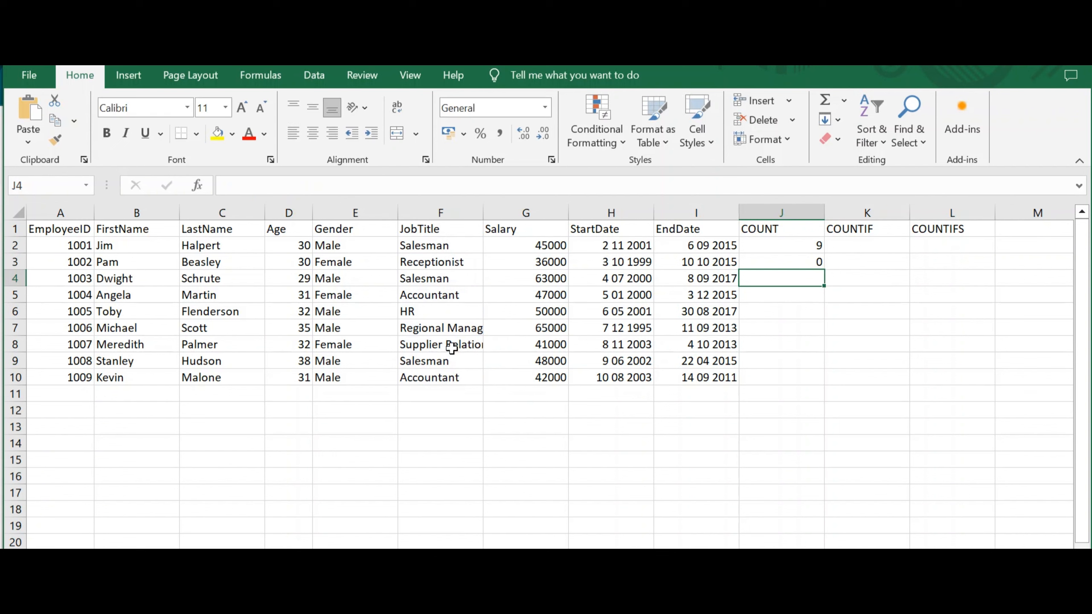
left_click(812, 262)
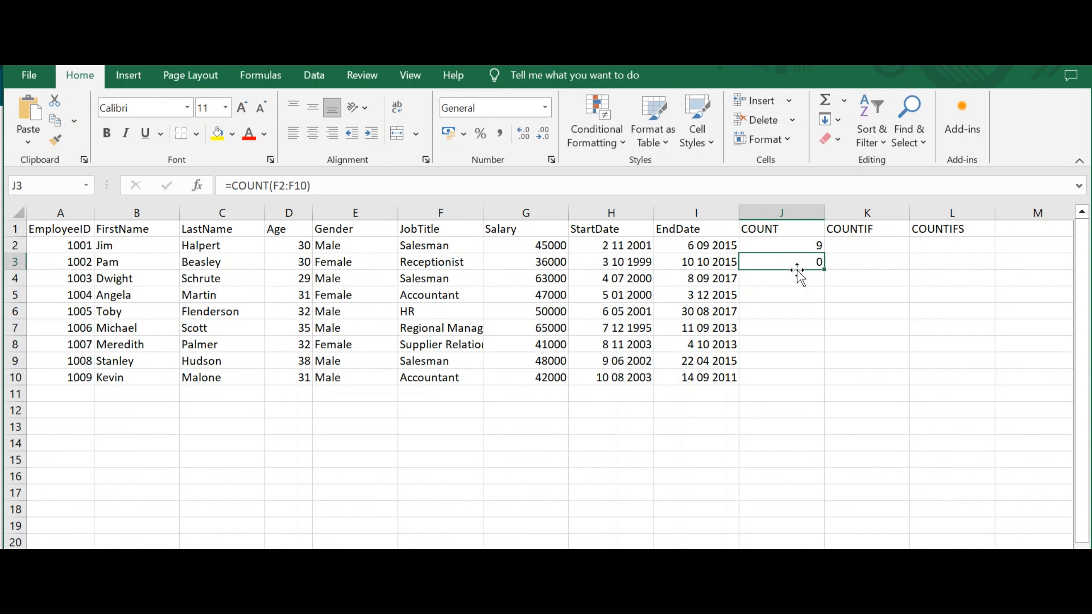
In K2, enter a COUNTIF formula counting cells in E2:E10 that equal "=Male".
left_click(849, 246)
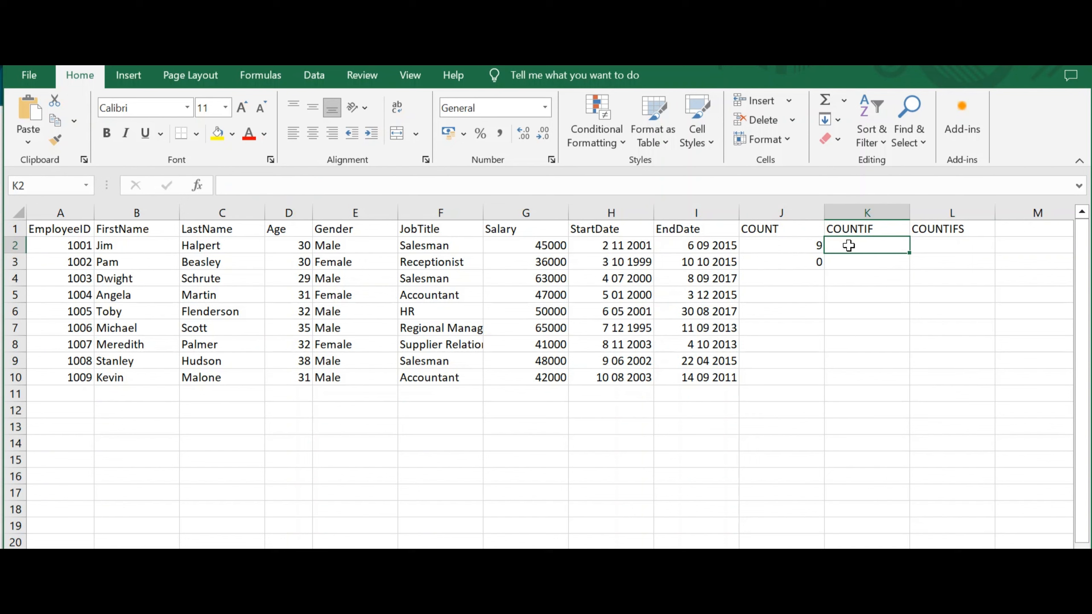
type("=coun")
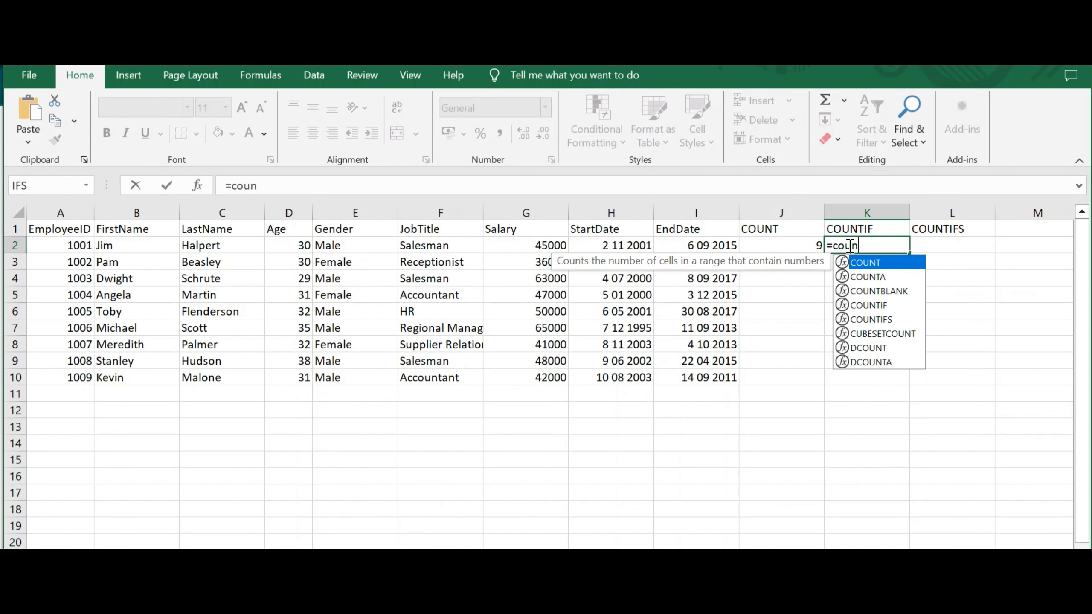
left_click(898, 306)
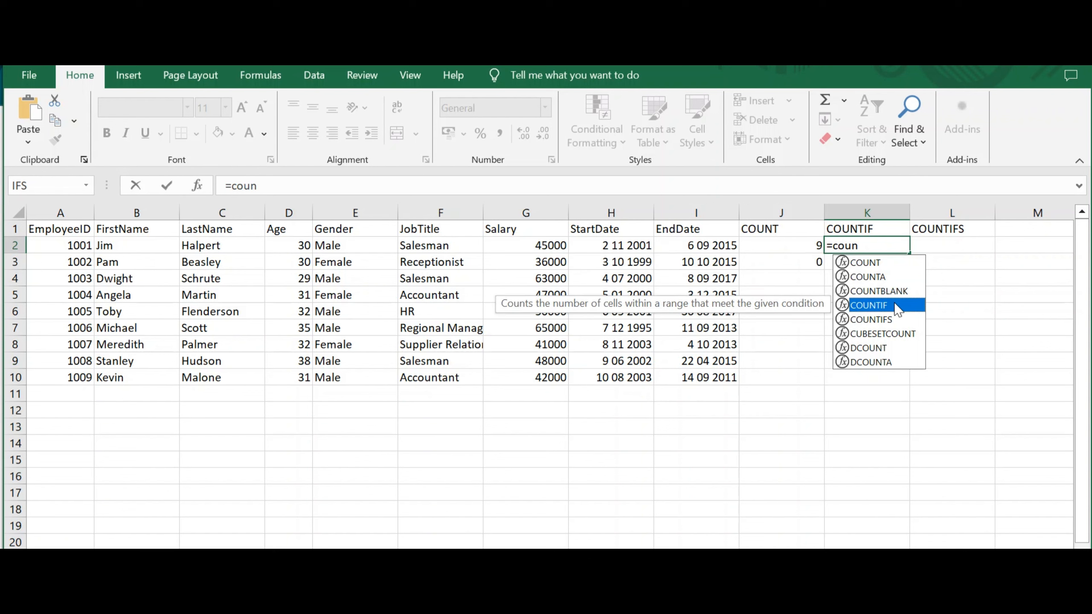
double_click(899, 307)
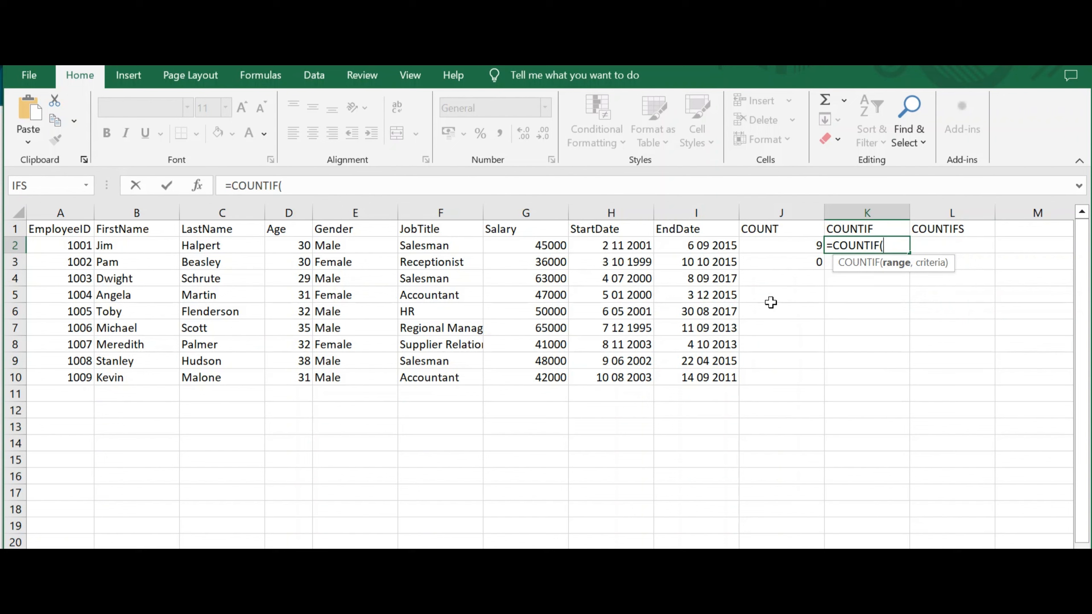
left_click(339, 246)
left_click_drag(338, 246, 342, 377)
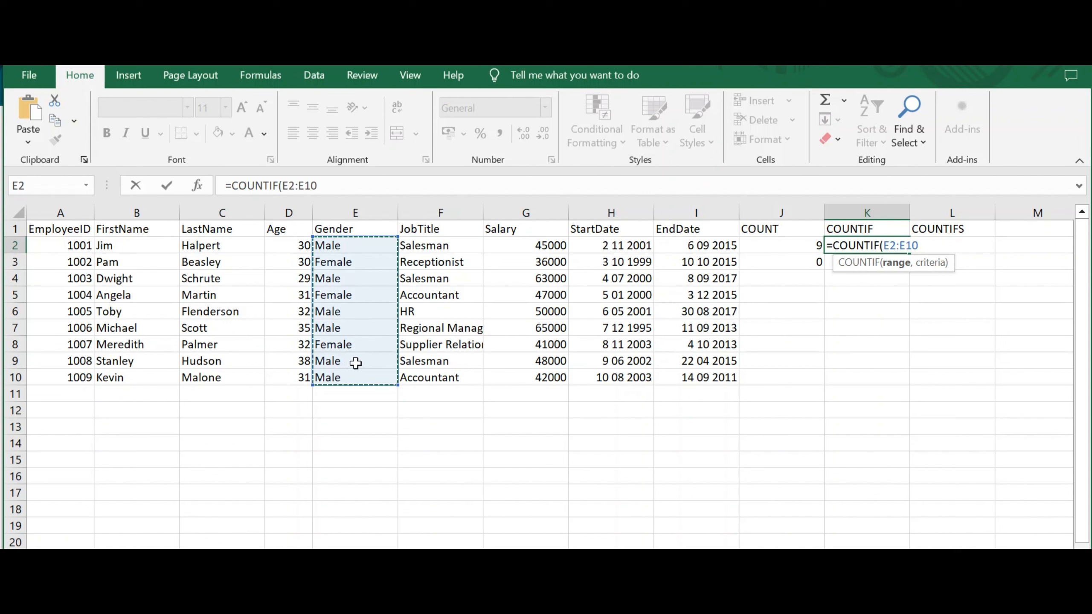
type(",")
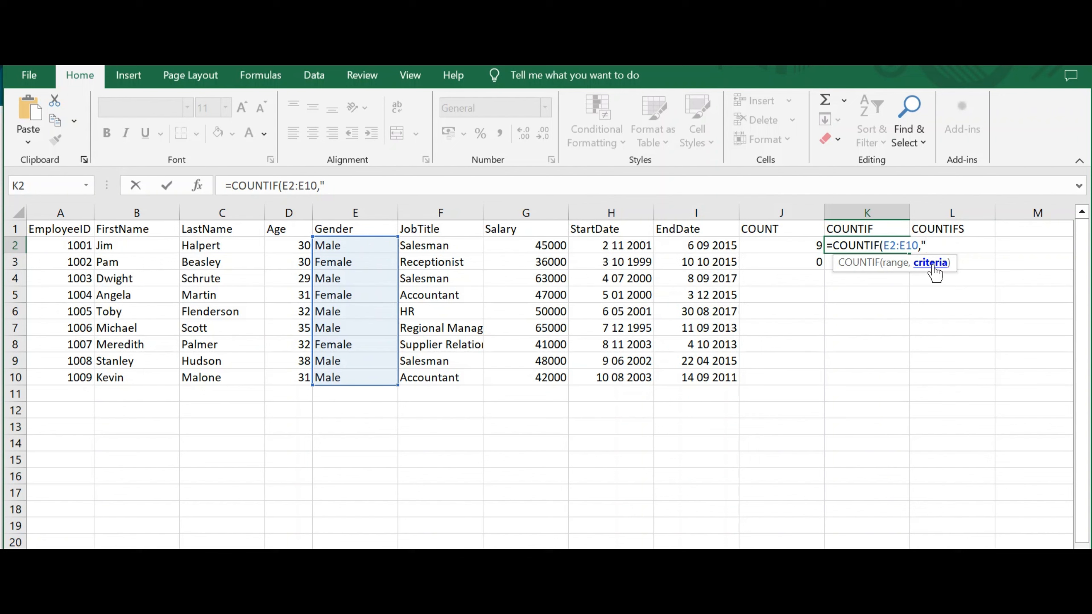
type("=Male\")")
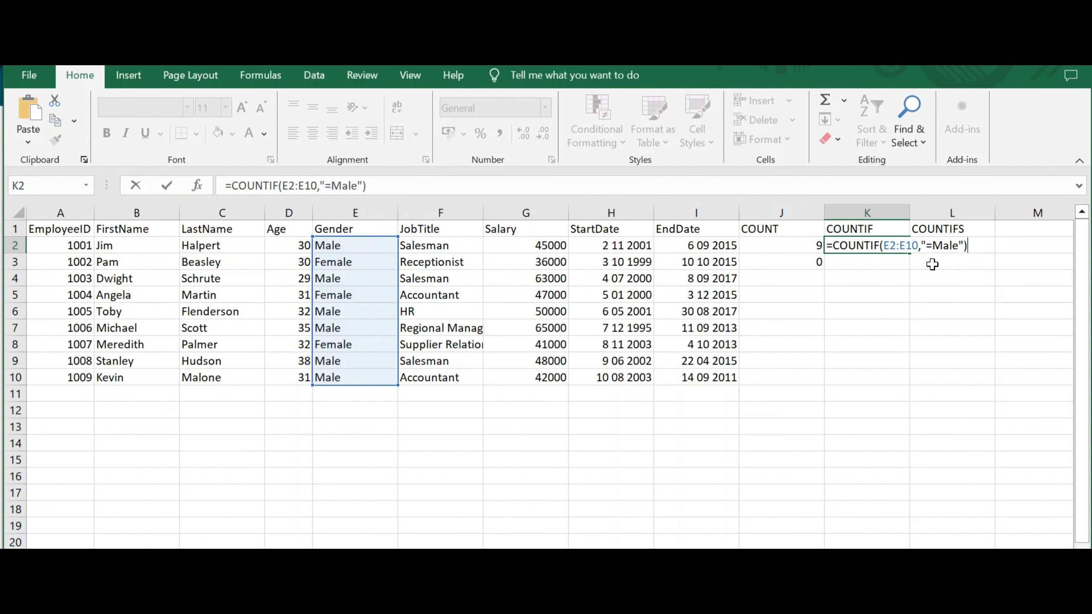
key("Return")
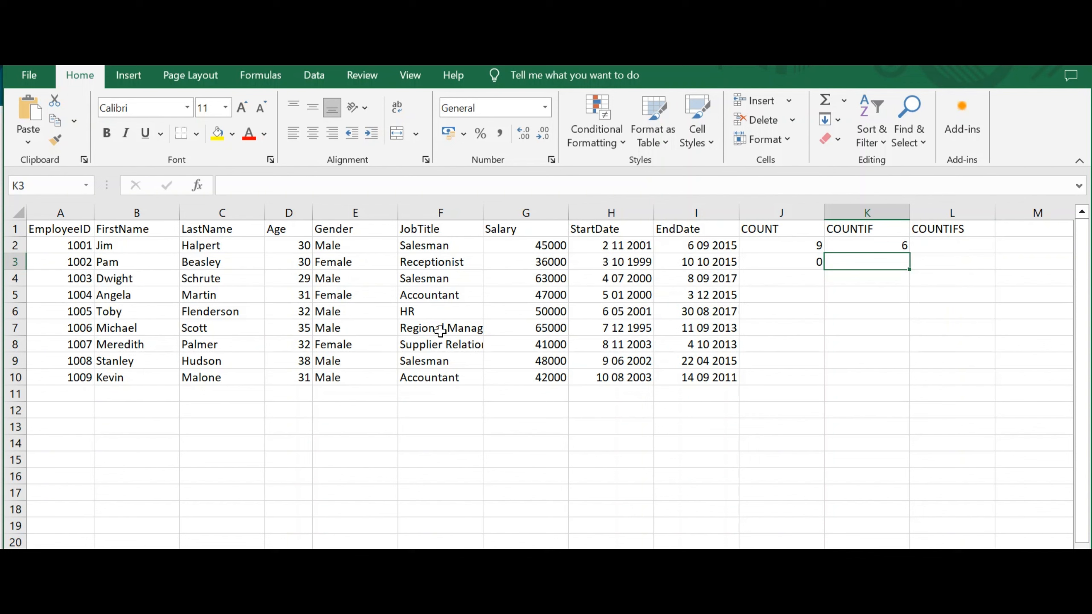
In L2, start a COUNTIFS formula with criteria range F2:F10 and criterion "=Salesman".
left_click(940, 244)
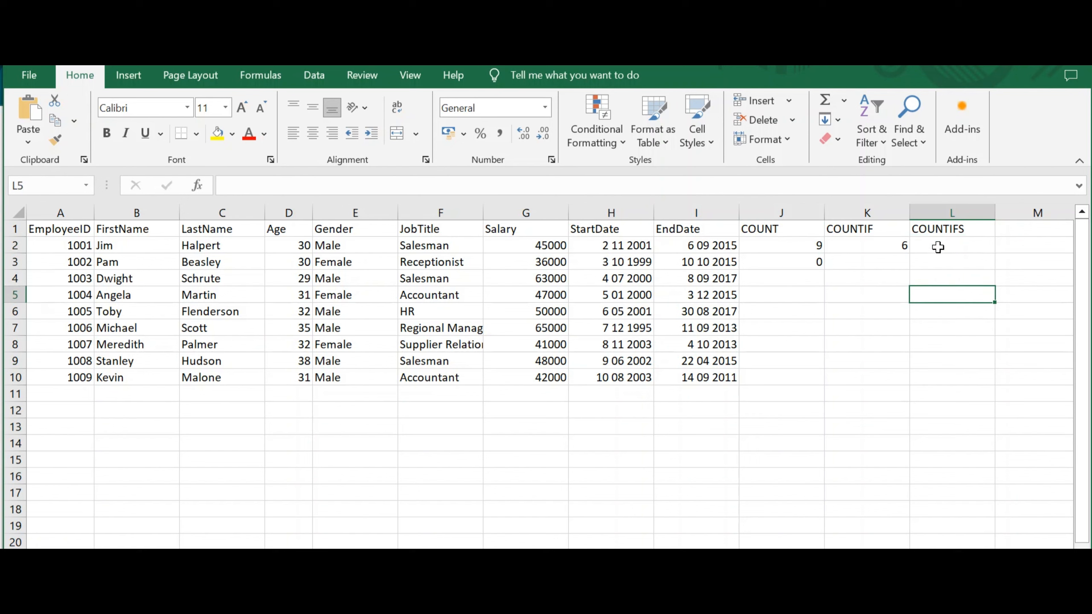
left_click(938, 245)
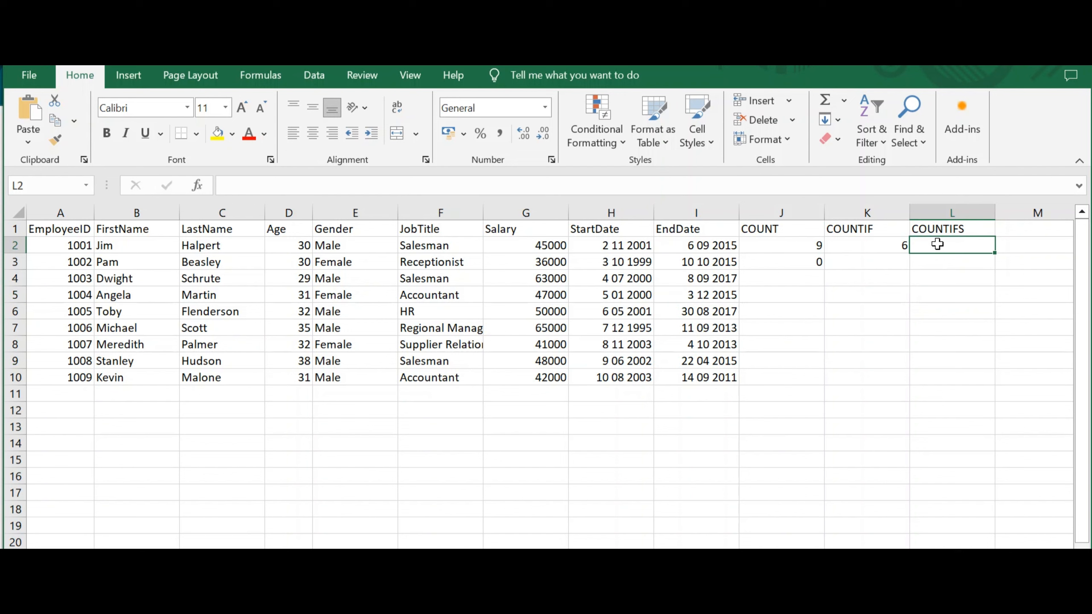
type("=count")
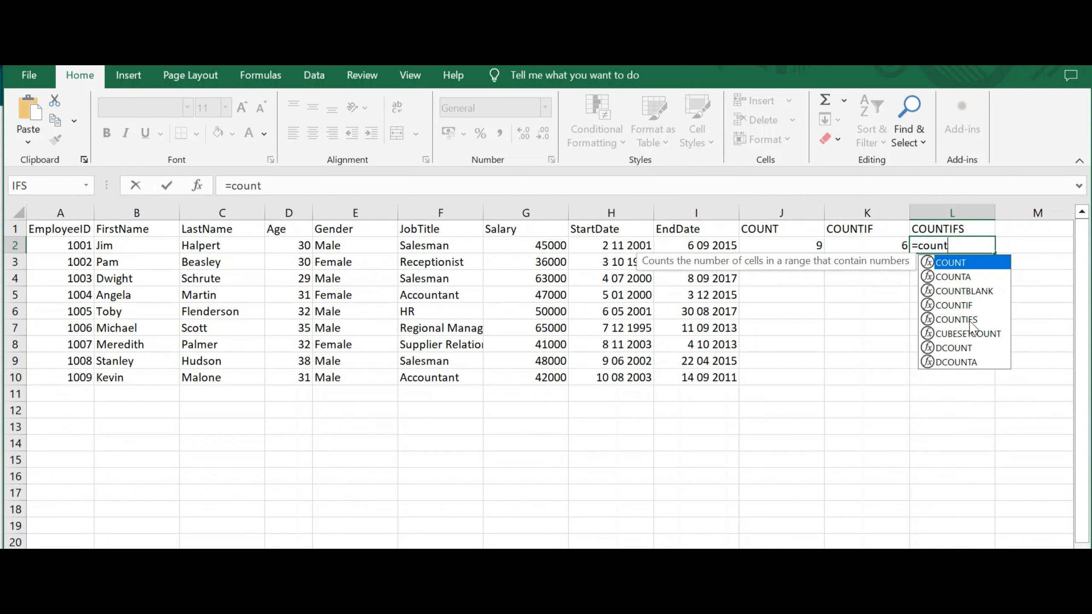
left_click(970, 321)
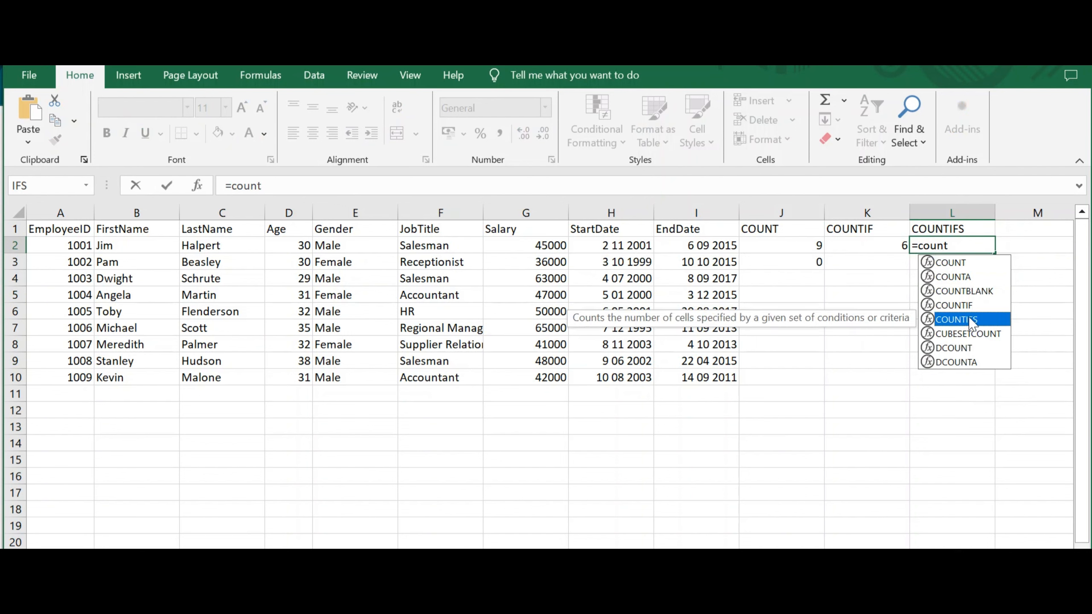
double_click(961, 319)
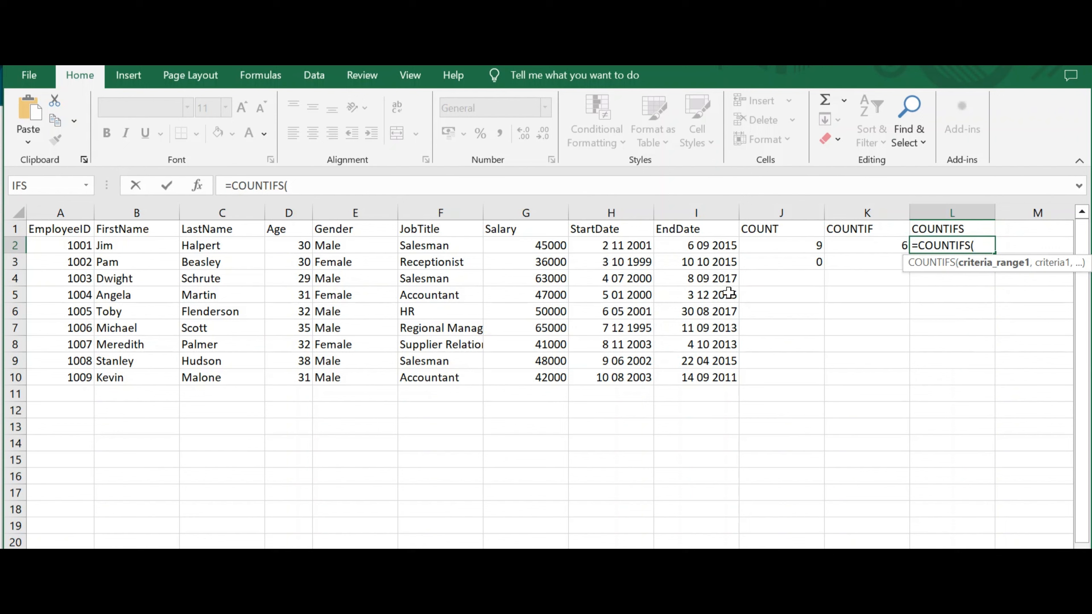
left_click(440, 247)
left_click_drag(438, 259, 440, 378)
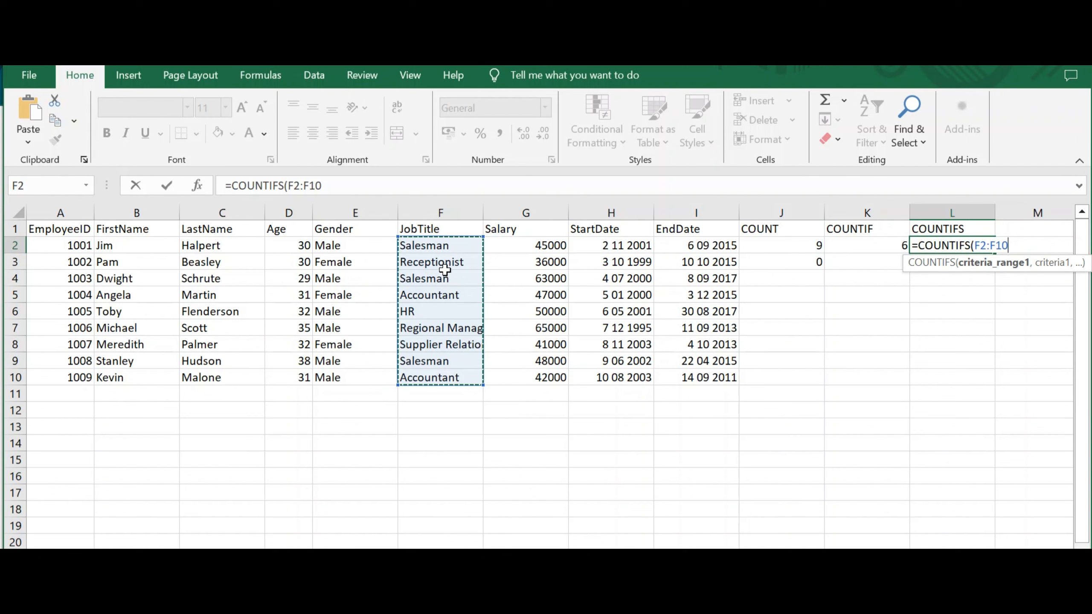
type(",")
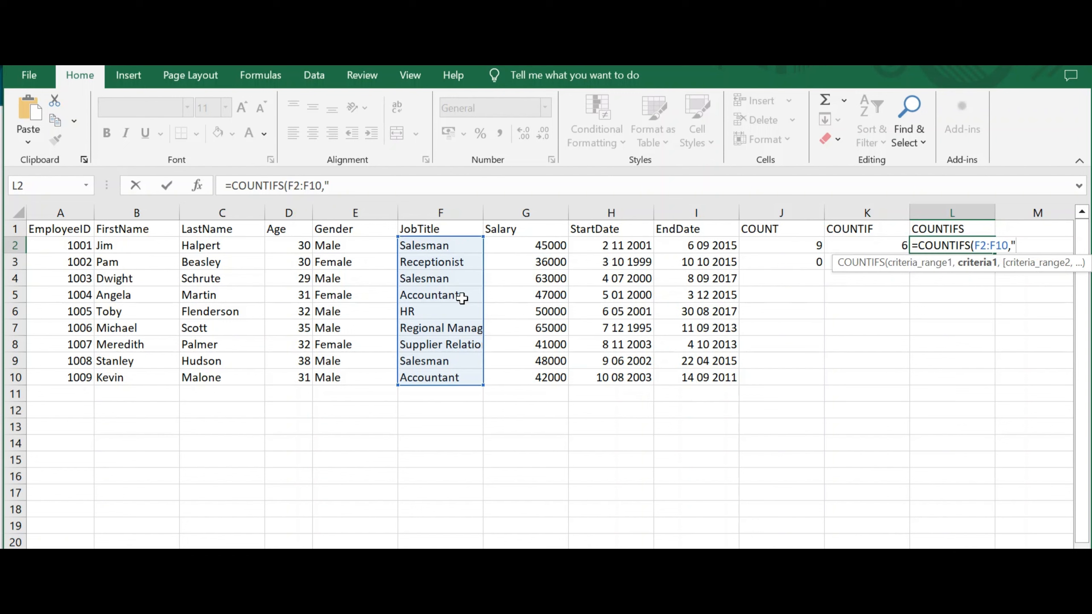
type("\"=Salesma")
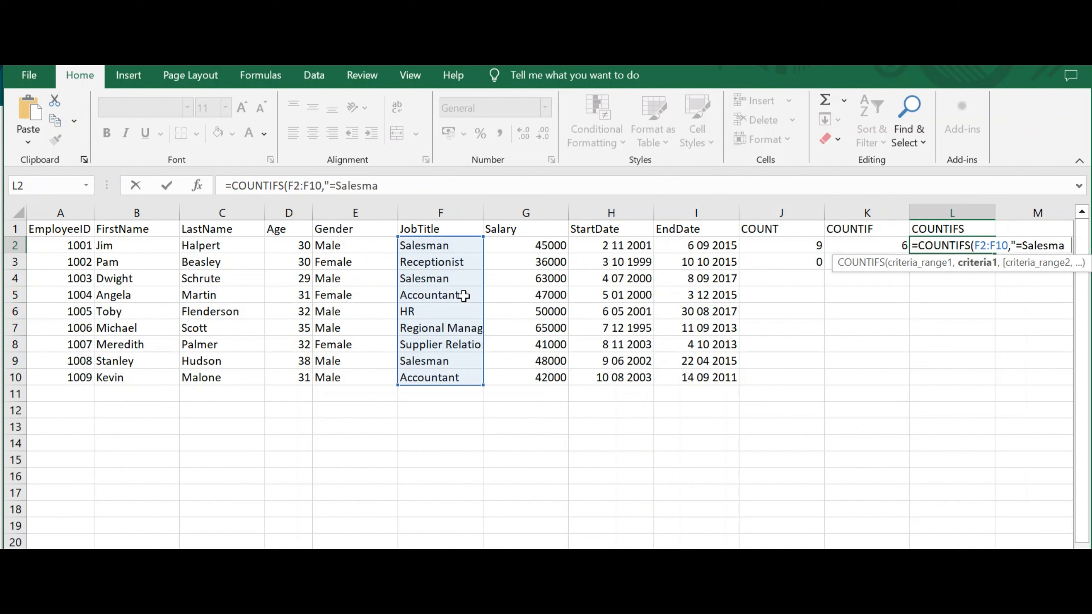
type("n\",")
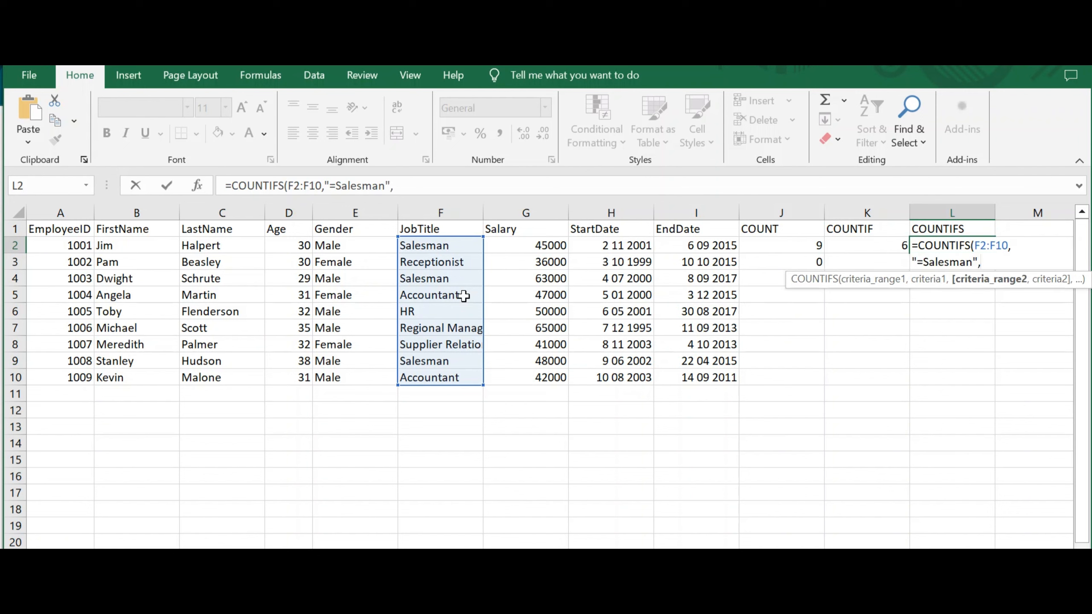
Add the second criteria range G2:G10 with criterion "=45000" and complete the COUNTIFS formula.
left_click_drag(543, 246, 535, 376)
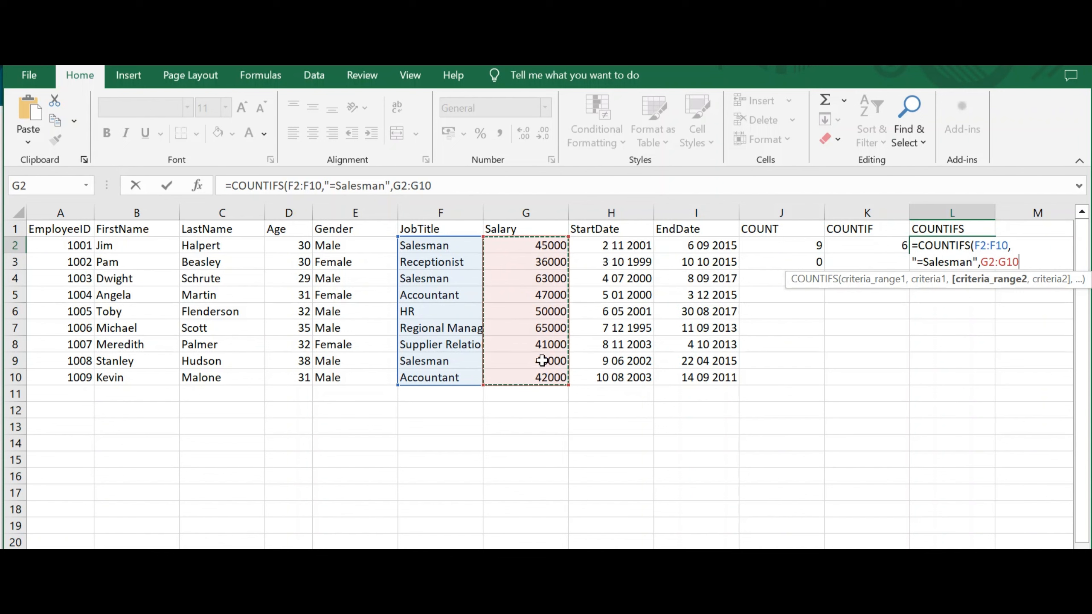
type(",")
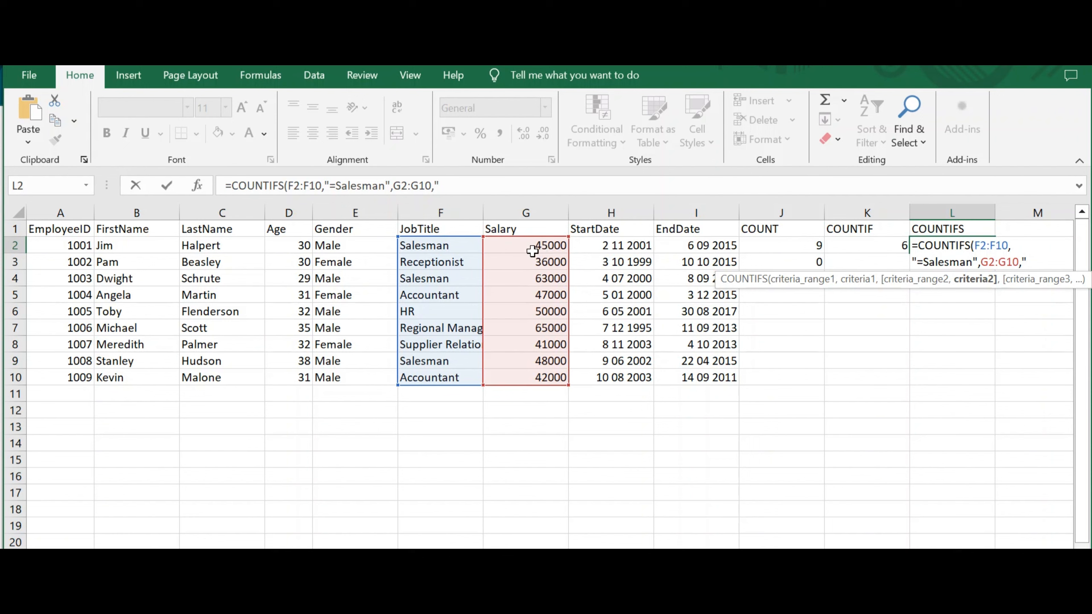
type("=45000\"")
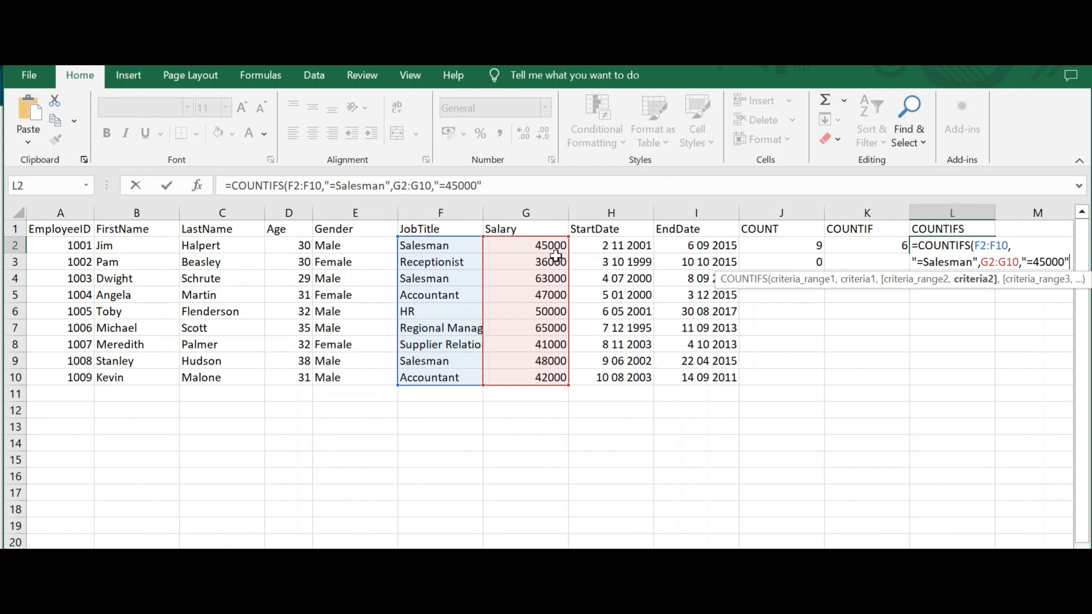
type(")")
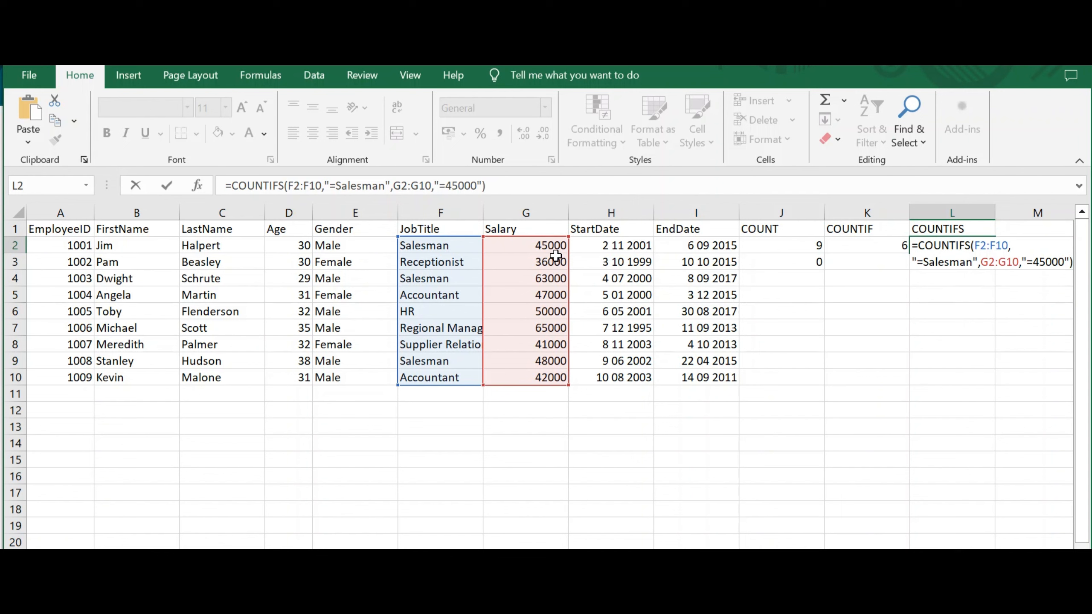
key("Return")
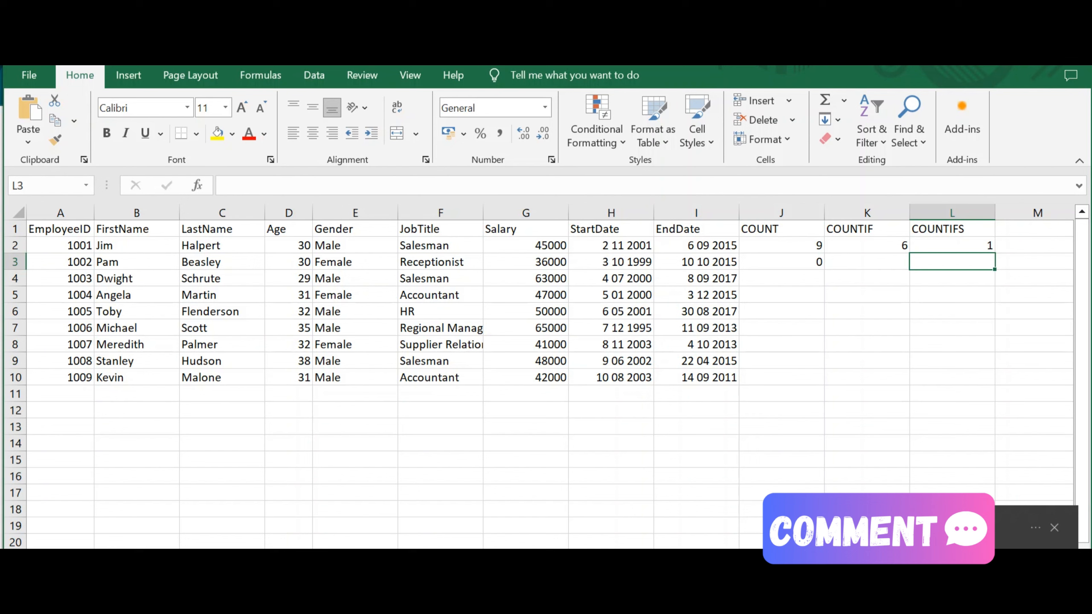
left_click(1055, 527)
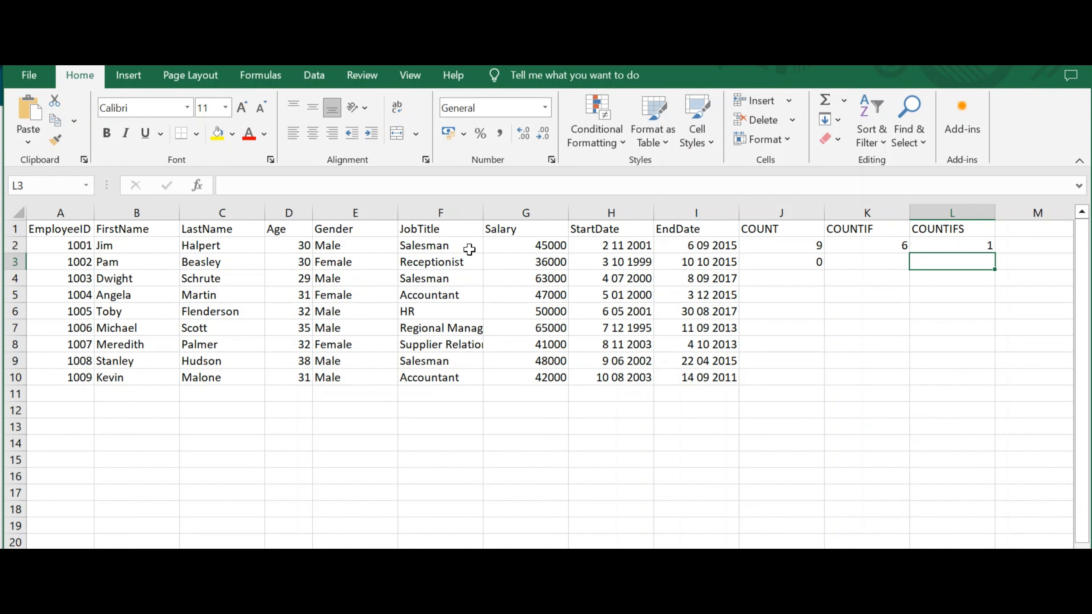